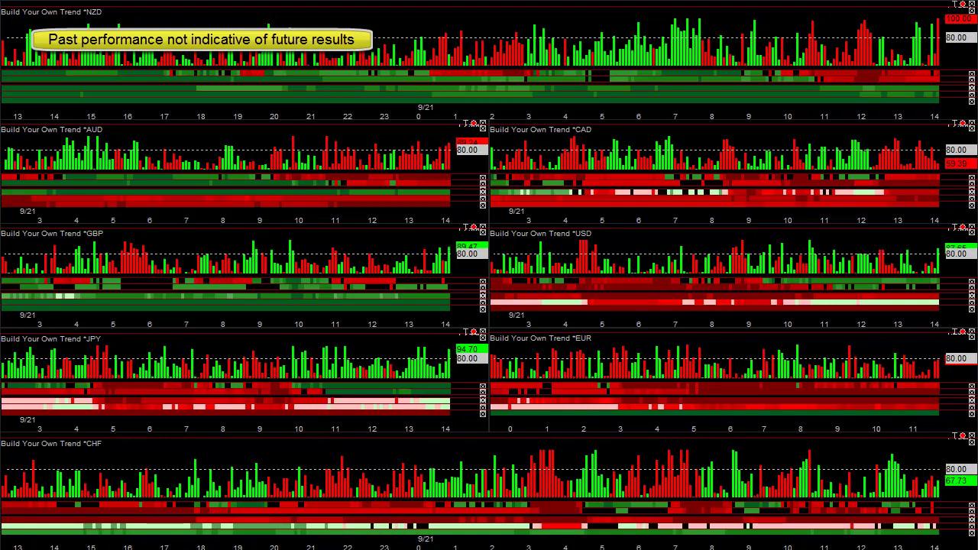
Step: Sort the eight trend panels by PI60M ranking, with CAD first and JPY last
{"action": "left_click", "coordinate": [833, 211]}
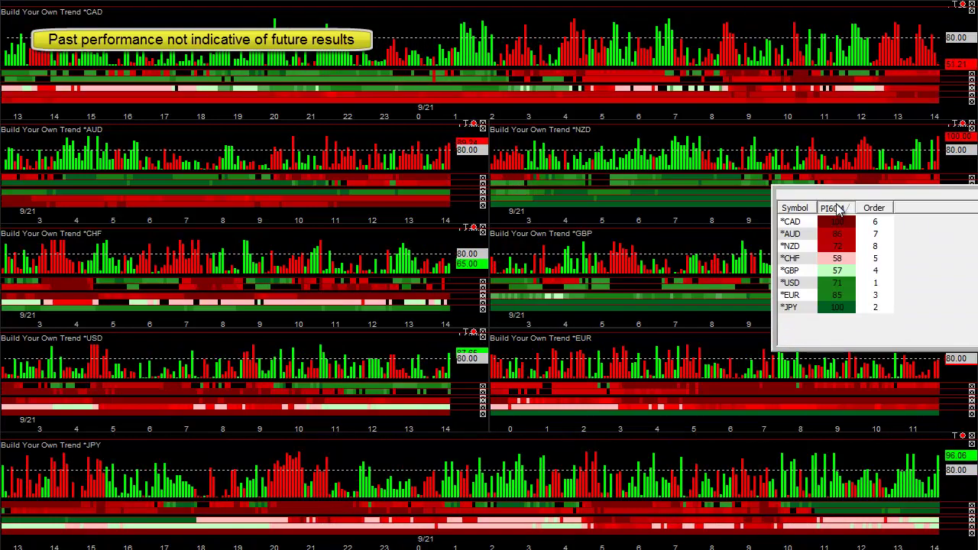
Step: Reverse the PI60M sort so JPY sits at the top and CAD at the bottom
{"action": "left_click", "coordinate": [838, 212]}
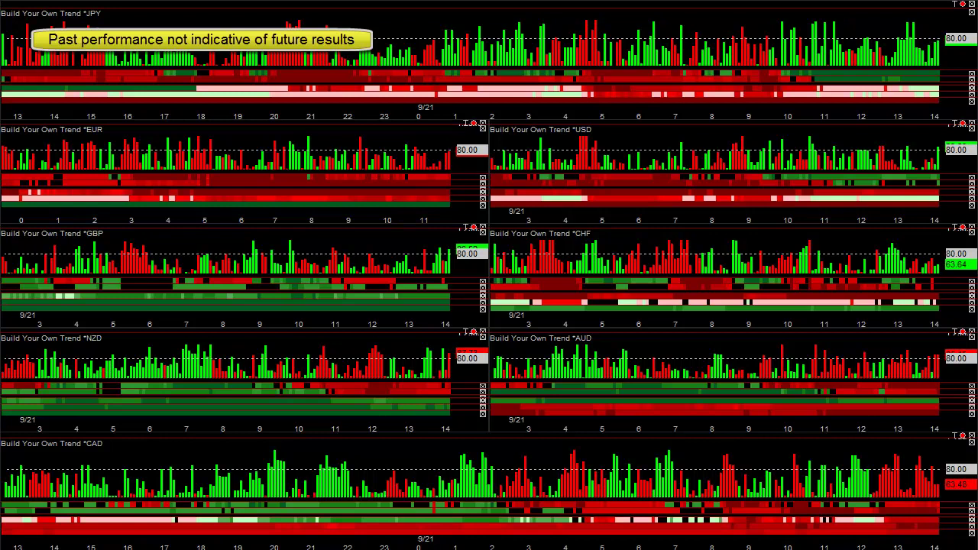
Step: Create a 5-minute NZDCAD chart and enlarge it to about 980 x 403 across the panels
{"action": "left_click", "coordinate": [954, 3]}
{"action": "left_click_drag", "start_coordinate": [893, 10], "coordinate": [387, 91]}
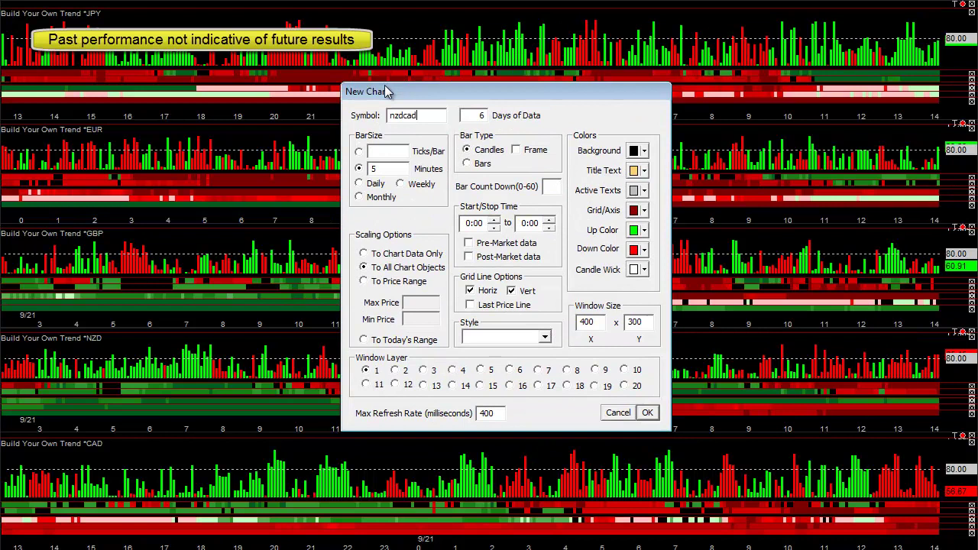
{"action": "key", "text": "Return"}
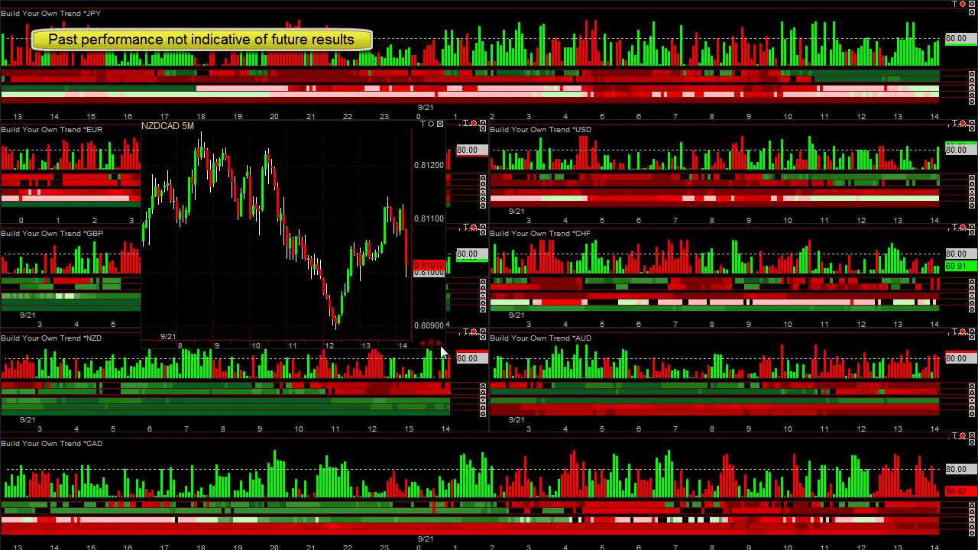
{"action": "left_click_drag", "start_coordinate": [441, 350], "coordinate": [886, 425]}
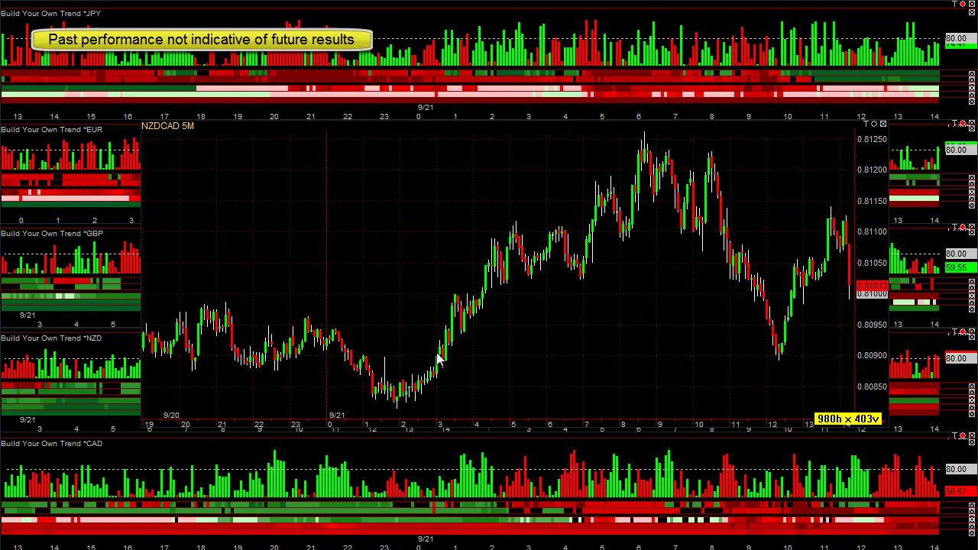
Step: Draw white trendlines along the NZDCAD rising lows and pullbacks
{"action": "left_click", "coordinate": [438, 295]}
{"action": "left_click", "coordinate": [491, 303]}
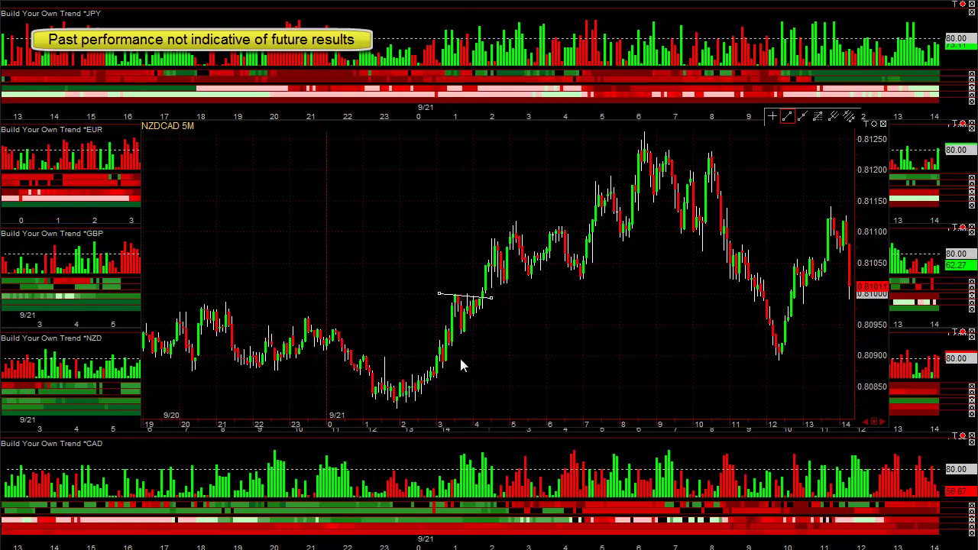
{"action": "left_click", "coordinate": [443, 366]}
{"action": "left_click", "coordinate": [491, 299]}
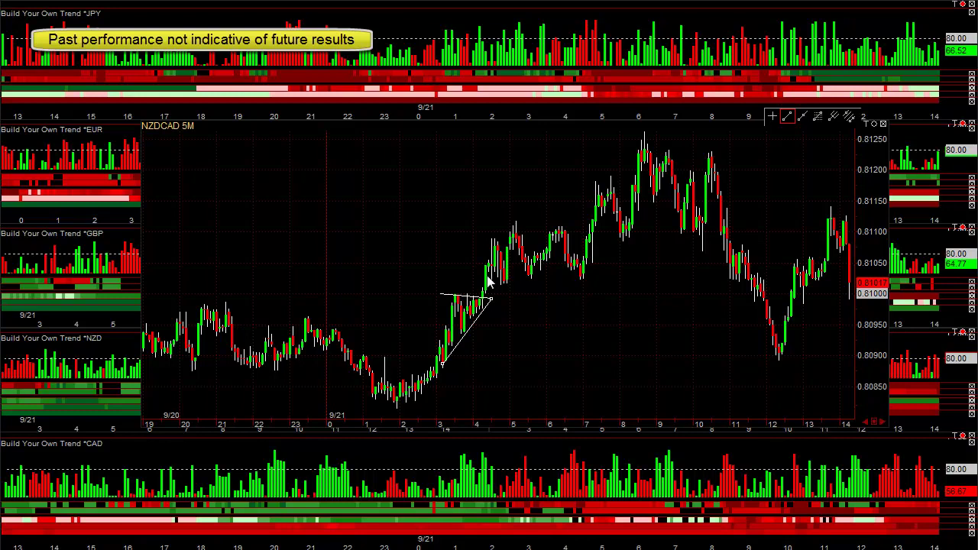
{"action": "left_click", "coordinate": [540, 283]}
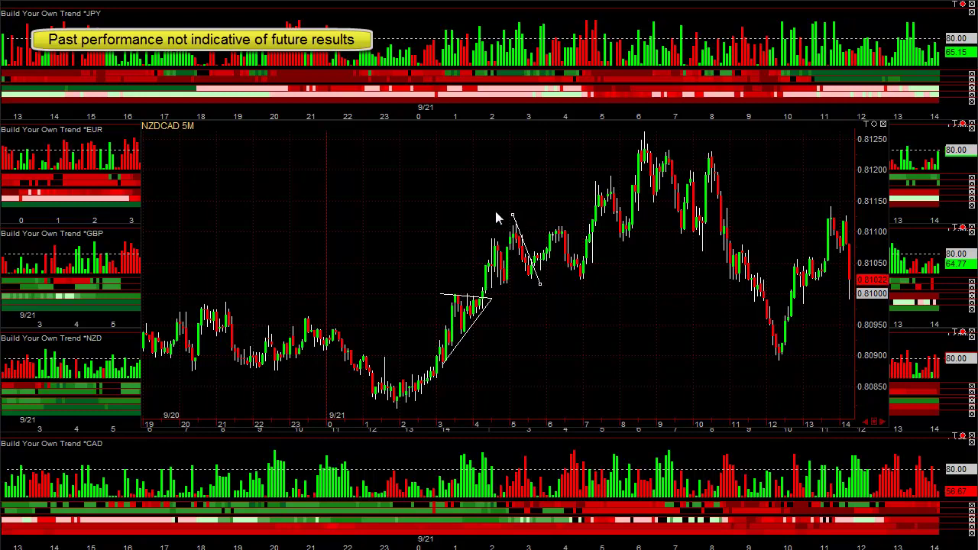
{"action": "left_click", "coordinate": [534, 285]}
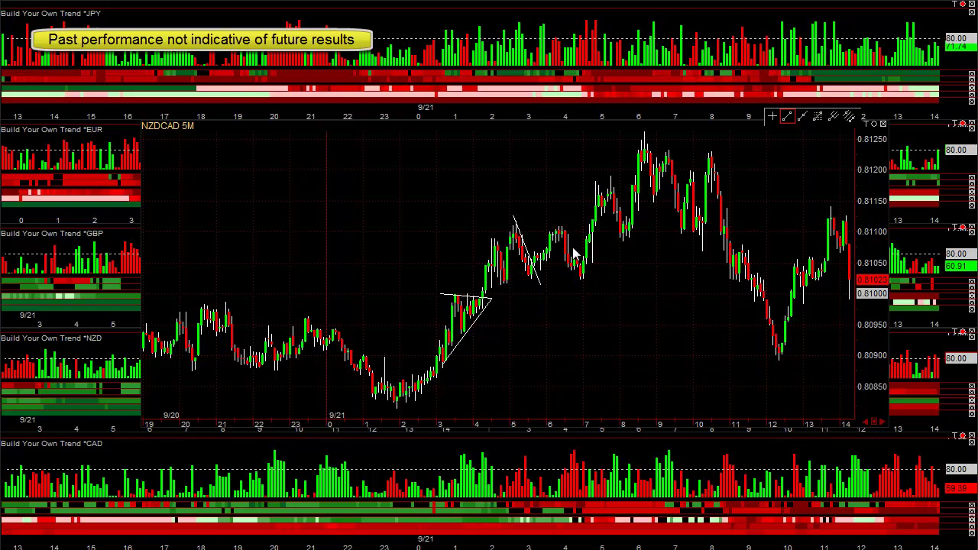
{"action": "left_click_drag", "start_coordinate": [545, 210], "coordinate": [584, 262]}
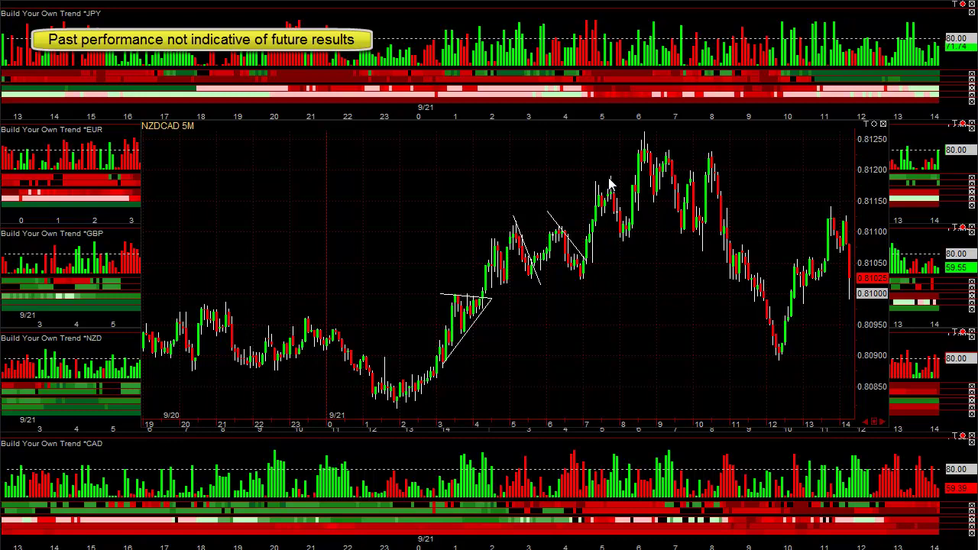
{"action": "mouse_move", "coordinate": [608, 183]}
{"action": "left_click_drag", "start_coordinate": [607, 175], "coordinate": [627, 229]}
Step: Draw Fibonacci levels from the 0.81025 swing low up to 0.81190, with 1.382 at 0.81253
{"action": "left_click", "coordinate": [654, 333]}
{"action": "mouse_move", "coordinate": [655, 333]}
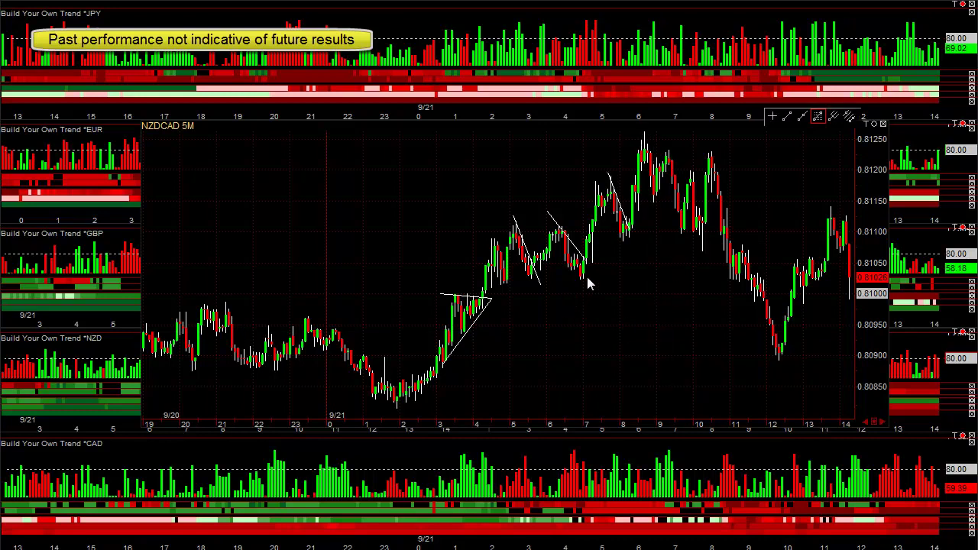
{"action": "mouse_move", "coordinate": [583, 281]}
{"action": "left_mouse_down"}
{"action": "mouse_move", "coordinate": [596, 210]}
{"action": "mouse_move", "coordinate": [611, 194]}
{"action": "left_mouse_up"}
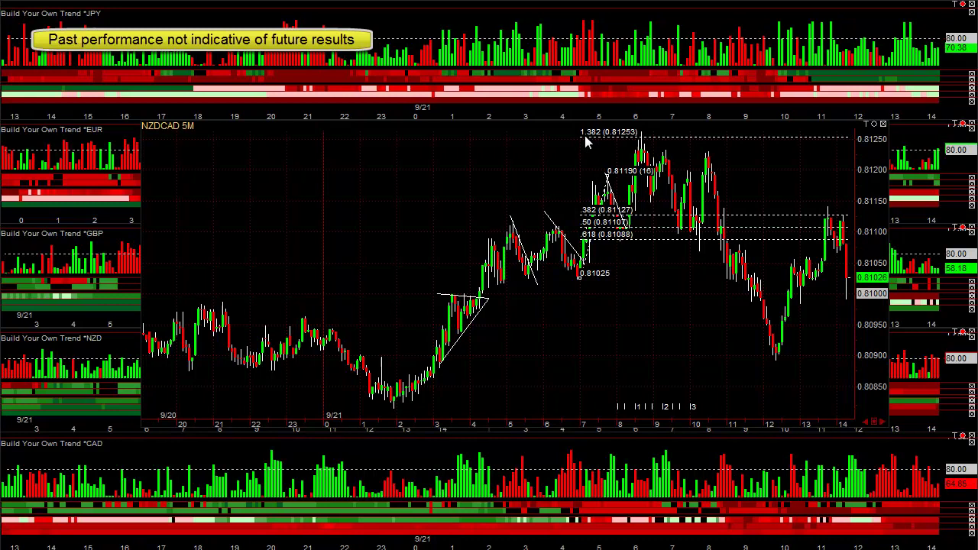
Step: Remove all drawings from the NZDCAD chart and bring up its Chart Formatting dialog
{"action": "right_click", "coordinate": [668, 340]}
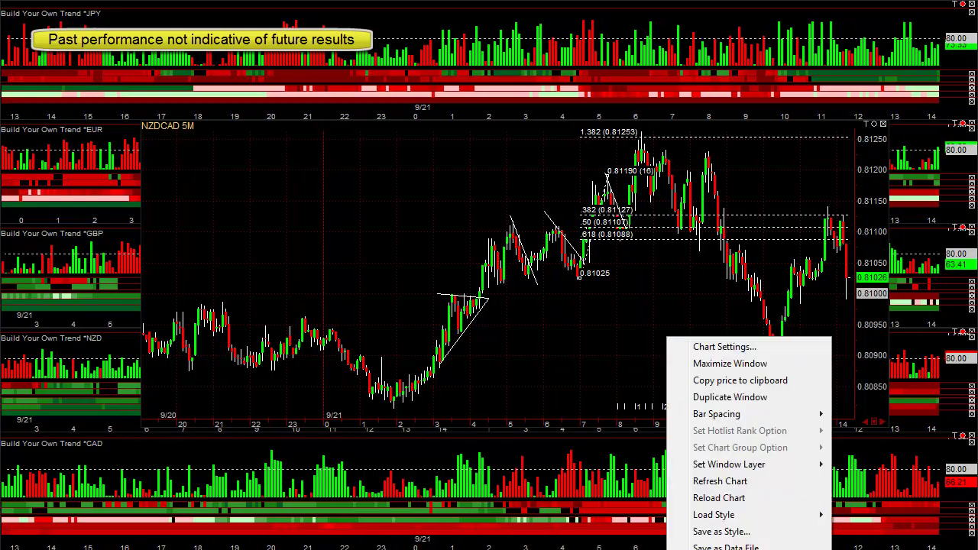
{"action": "left_click", "coordinate": [718, 497]}
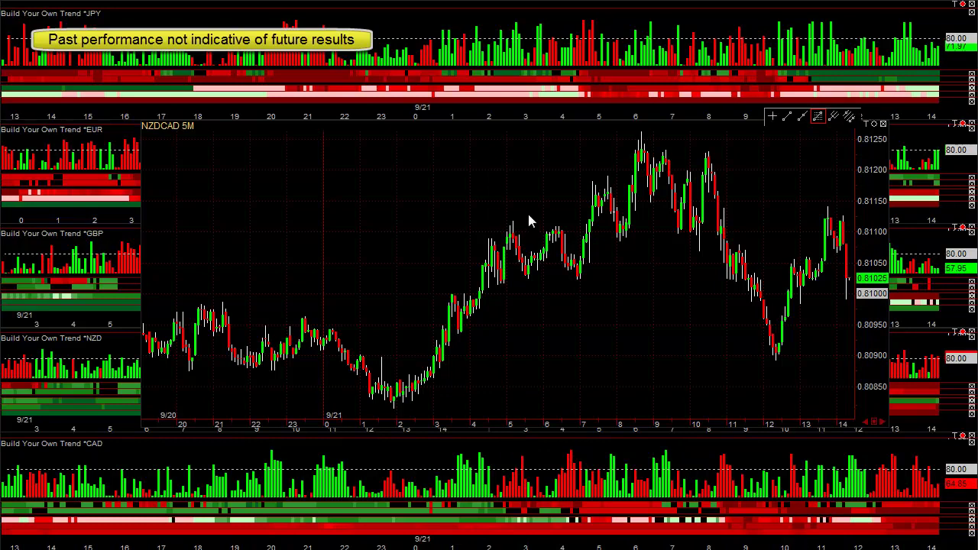
{"action": "right_click", "coordinate": [556, 203]}
{"action": "left_click", "coordinate": [591, 215]}
{"action": "left_click_drag", "start_coordinate": [259, 494], "coordinate": [271, 122]}
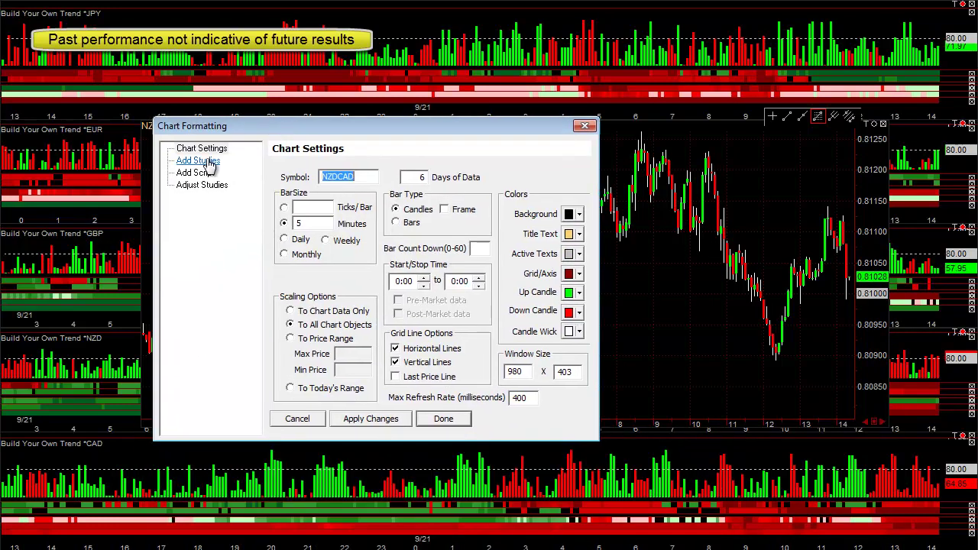
Step: Add a Range Projection study to NZDCAD with a 1440-minute bar interval and 20-day average
{"action": "left_click", "coordinate": [205, 162]}
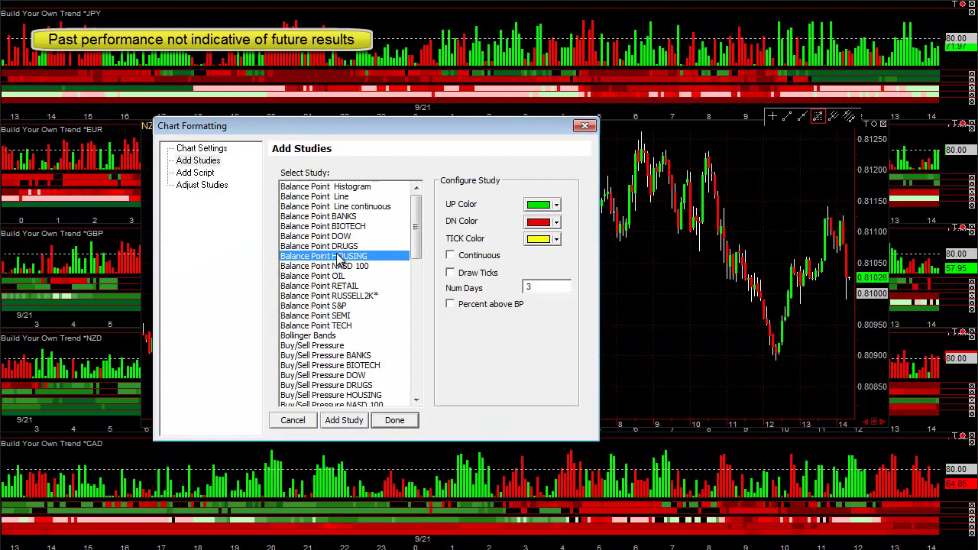
{"action": "key", "text": "r"}
{"action": "key", "text": "Tab"}
{"action": "key", "text": "Tab"}
{"action": "type", "text": "144"}
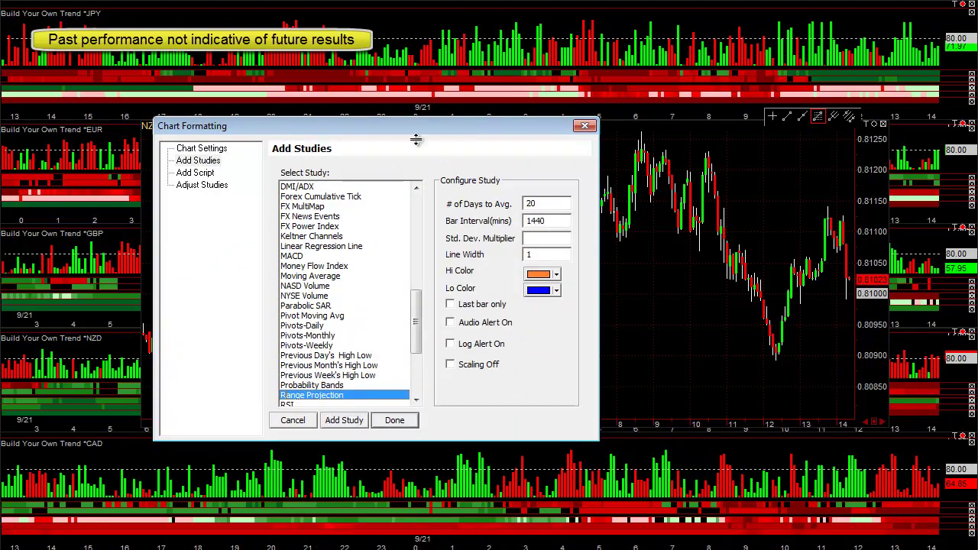
{"action": "left_click", "coordinate": [342, 422]}
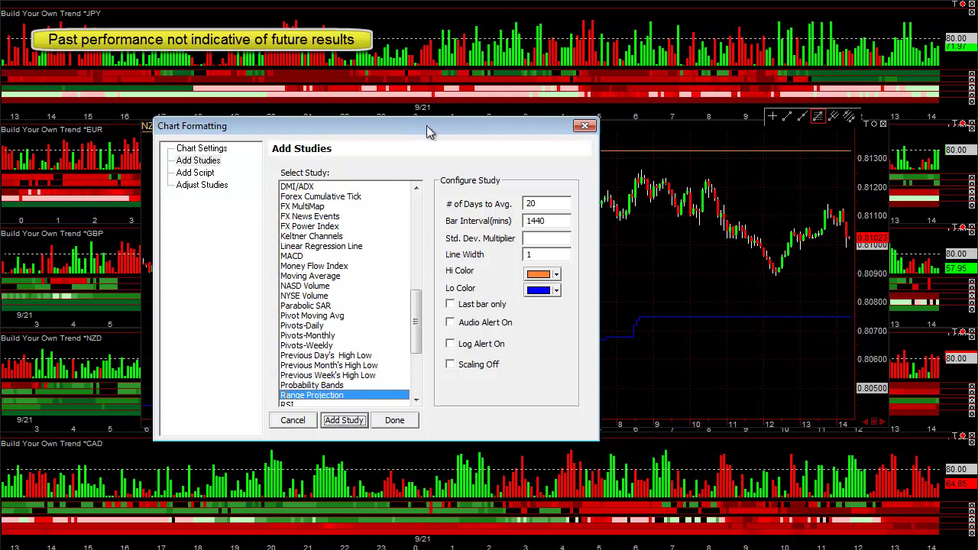
{"action": "left_click", "coordinate": [395, 420]}
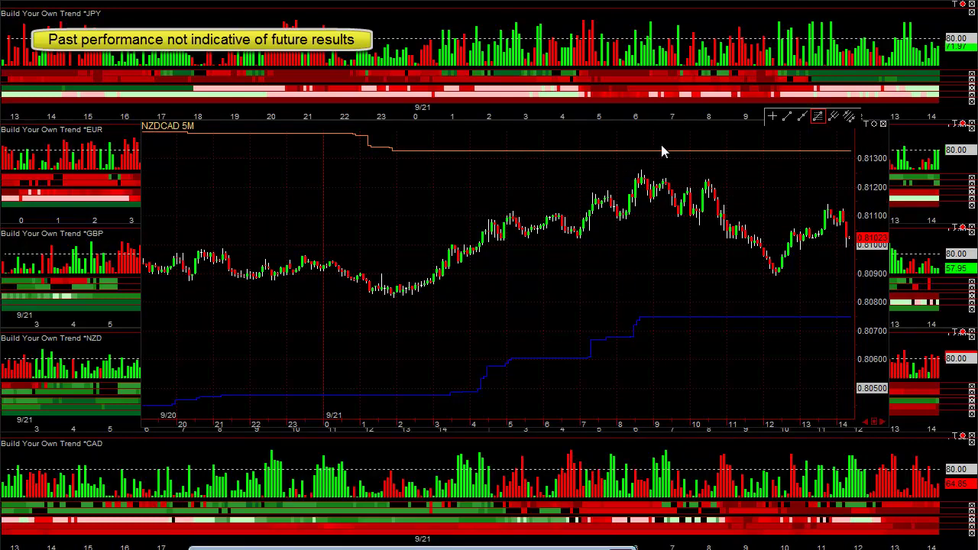
Step: Change the Range Projection study's bar interval from 1440 to 240 minutes
{"action": "double_click", "coordinate": [495, 544]}
{"action": "left_click", "coordinate": [270, 188]}
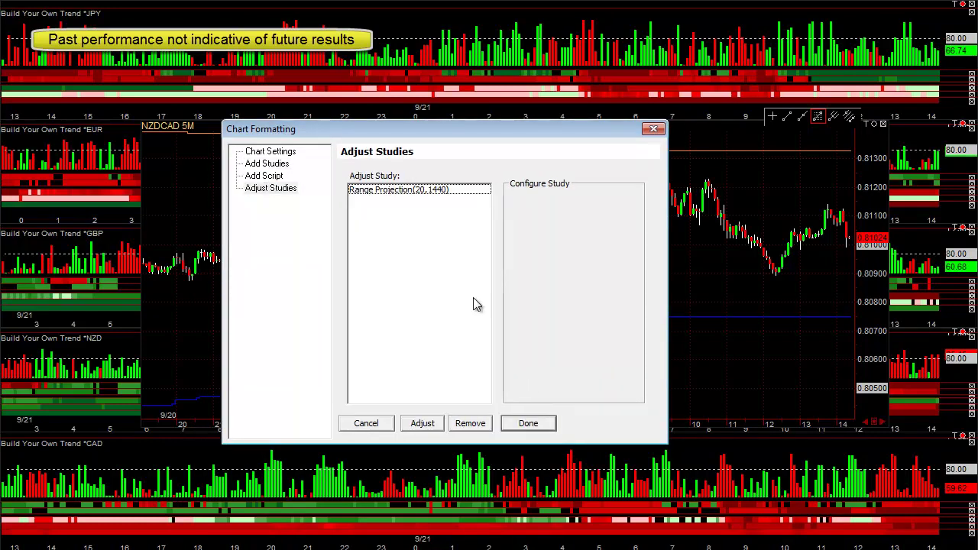
{"action": "left_click", "coordinate": [451, 189]}
{"action": "left_click_drag", "start_coordinate": [621, 226], "coordinate": [493, 227]}
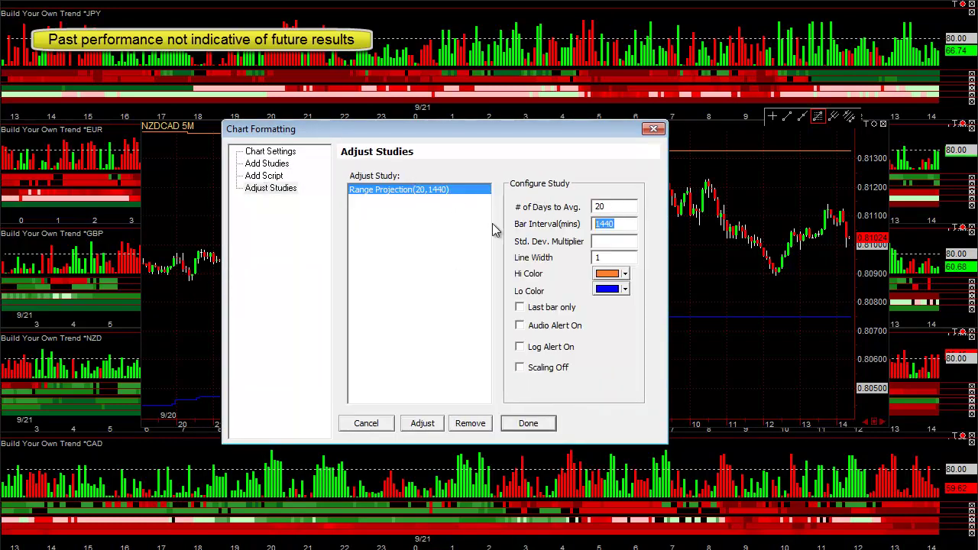
{"action": "type", "text": "240"}
{"action": "left_click", "coordinate": [416, 424]}
{"action": "left_click", "coordinate": [366, 422]}
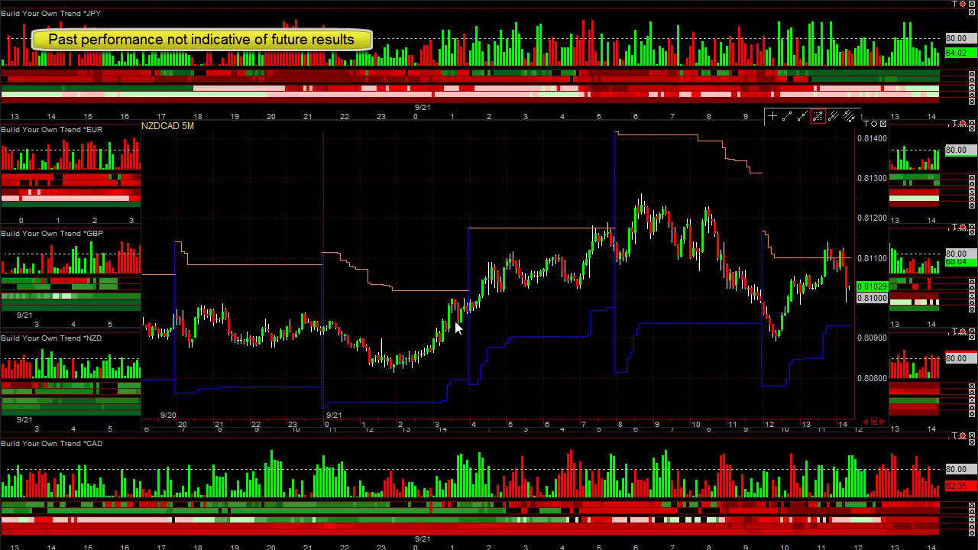
Step: Draw a Fibonacci retracement from the 0.80938 low to 0.81172, then move the NZDCAD chart aside
{"action": "mouse_move", "coordinate": [460, 322]}
{"action": "left_mouse_down"}
{"action": "mouse_move", "coordinate": [608, 225]}
{"action": "mouse_move", "coordinate": [611, 233]}
{"action": "left_mouse_up"}
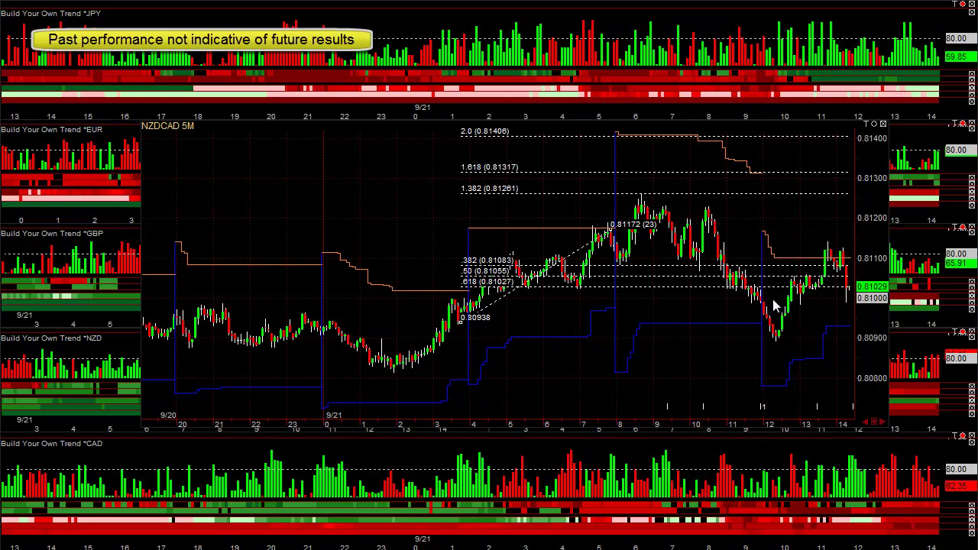
{"action": "left_click_drag", "start_coordinate": [709, 124], "coordinate": [977, 489]}
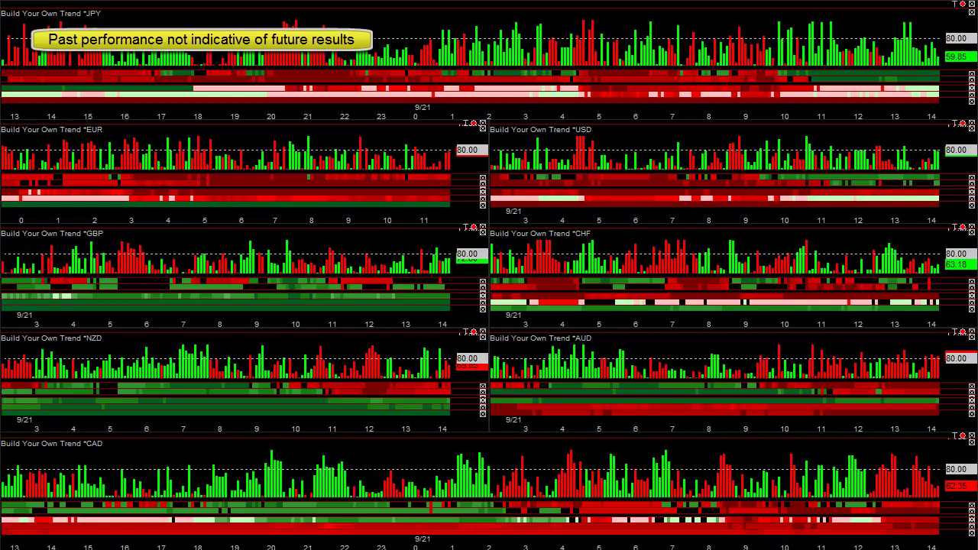
Step: Pan the linked trend panels back to 9/20 hours and bring up the GBPUSD 5R chart
{"action": "key", "text": "alt+Tab"}
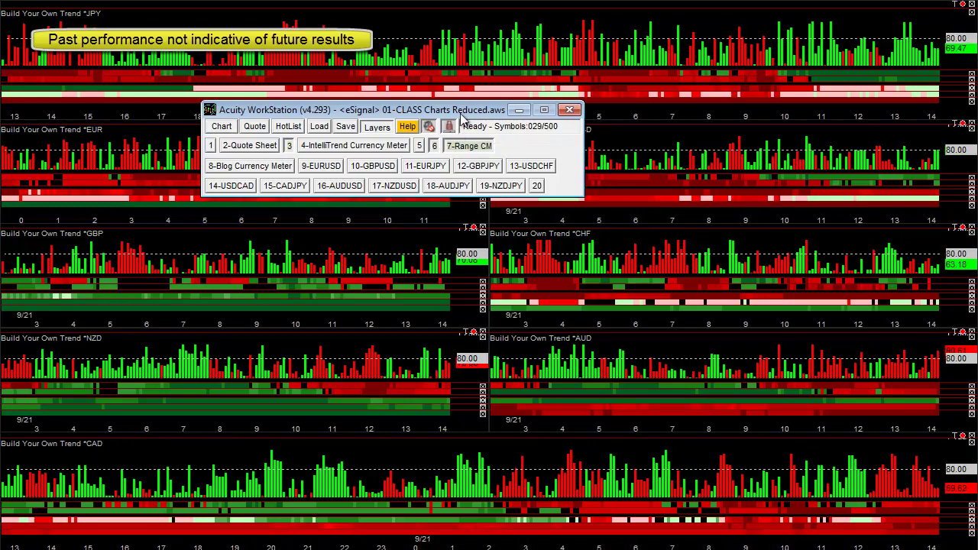
{"action": "key", "text": "alt+Tab"}
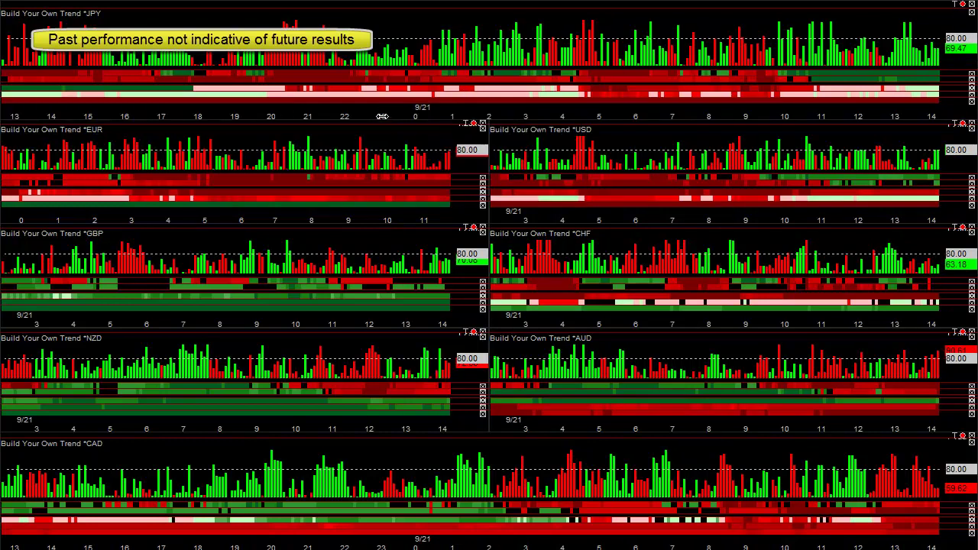
{"action": "left_click_drag", "start_coordinate": [384, 113], "coordinate": [718, 123]}
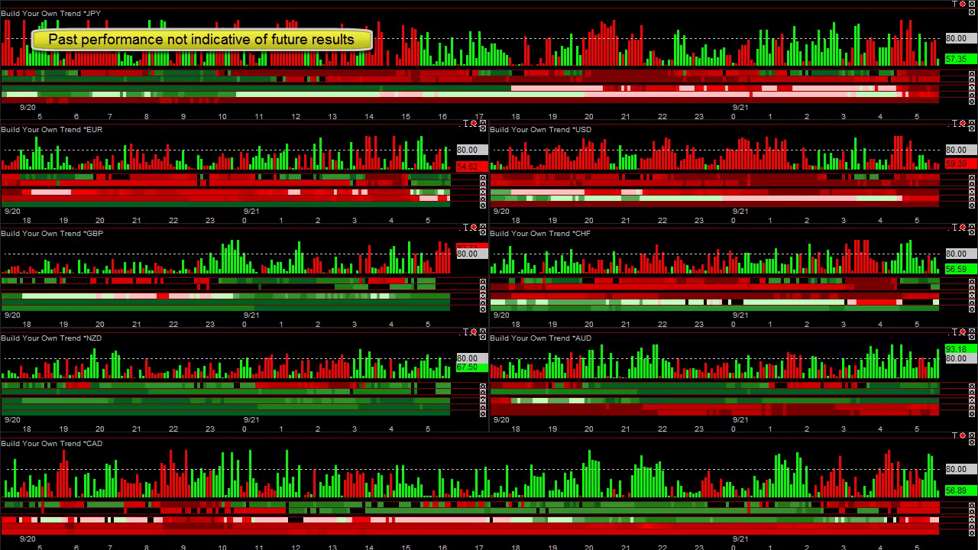
{"action": "key", "text": "alt+Tab"}
Step: Maximize the GBPUSD 5R chart and pan back to show earlier bars
{"action": "right_click", "coordinate": [301, 304]}
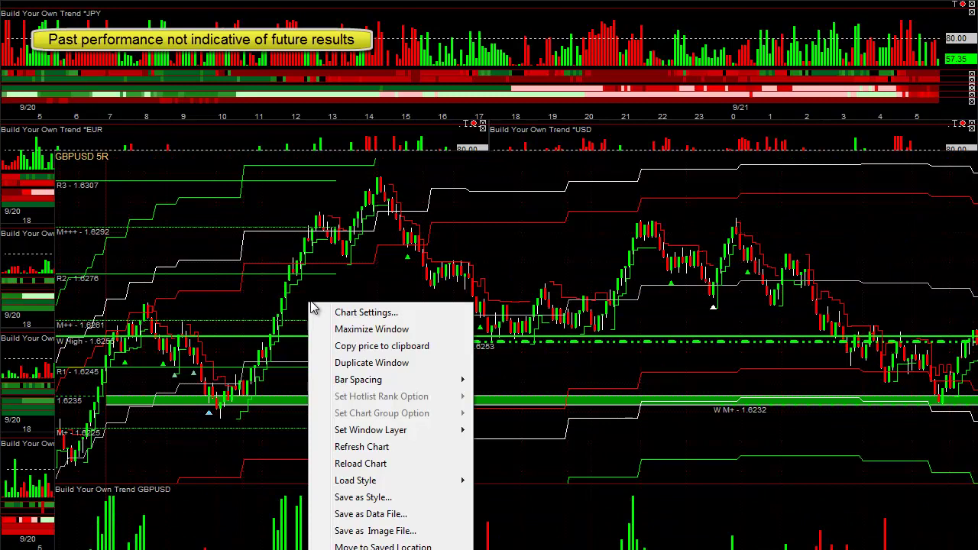
{"action": "left_click", "coordinate": [341, 527]}
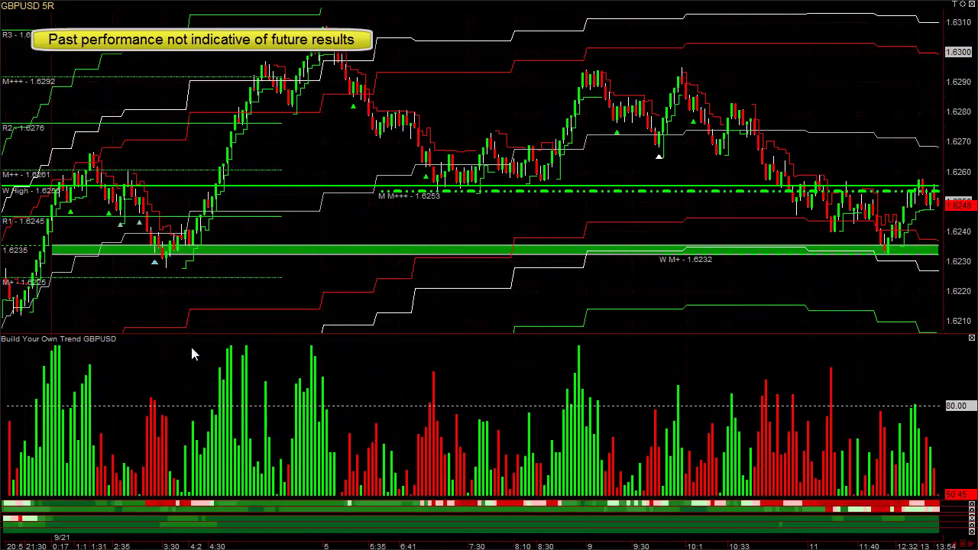
{"action": "left_click_drag", "start_coordinate": [141, 546], "coordinate": [345, 439]}
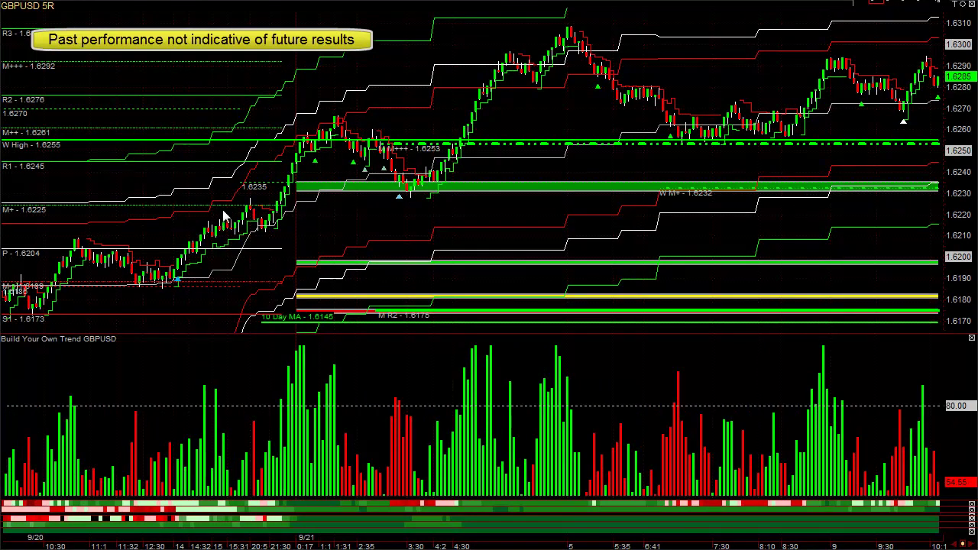
Step: Draw a trendline across the early 9/21 rally and Fibonacci levels up from the 1.6192 low
{"action": "left_click_drag", "start_coordinate": [239, 187], "coordinate": [292, 232]}
{"action": "left_click", "coordinate": [331, 263]}
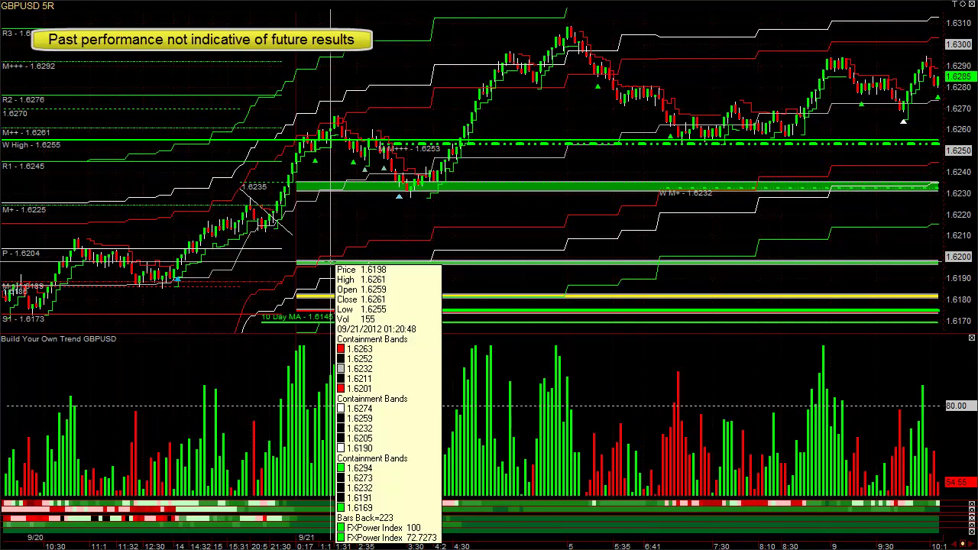
{"action": "left_click_drag", "start_coordinate": [145, 287], "coordinate": [251, 200]}
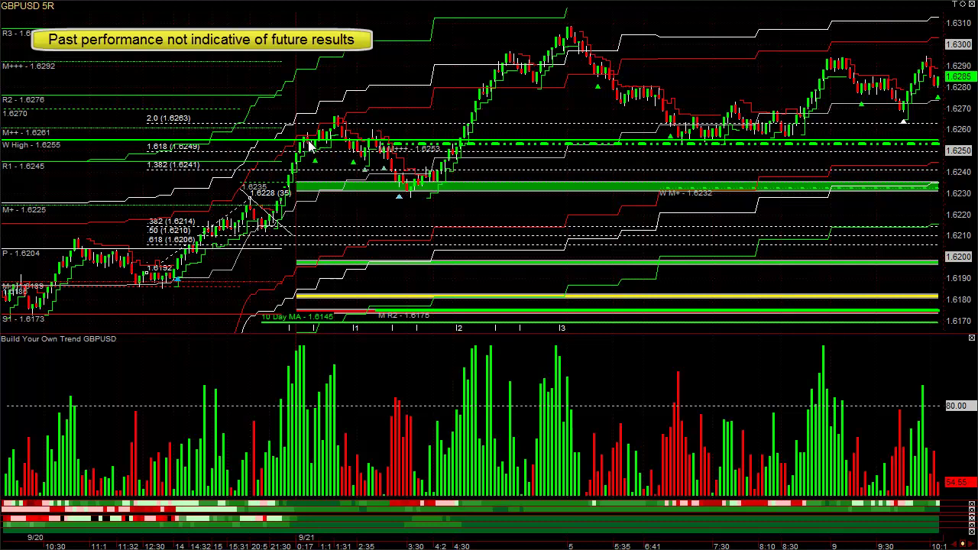
{"action": "mouse_move", "coordinate": [311, 144]}
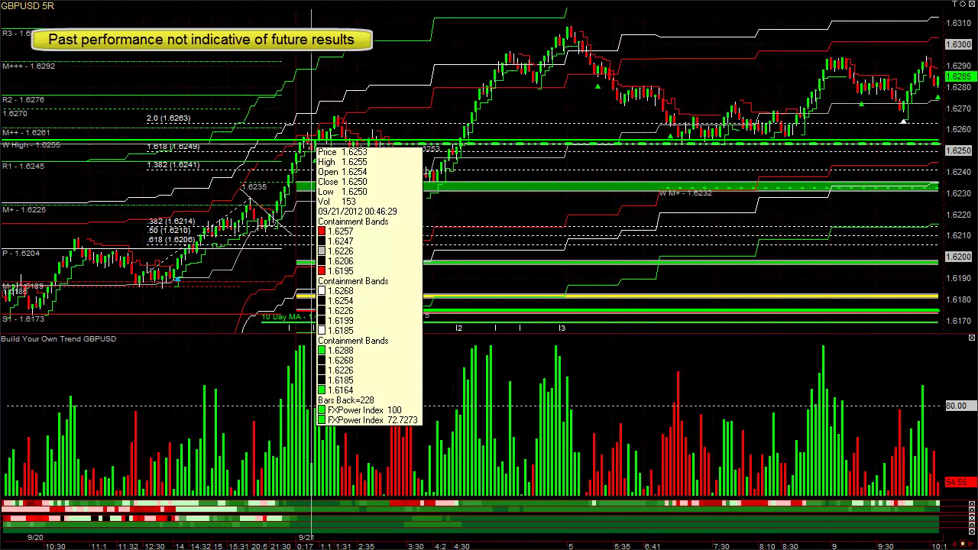